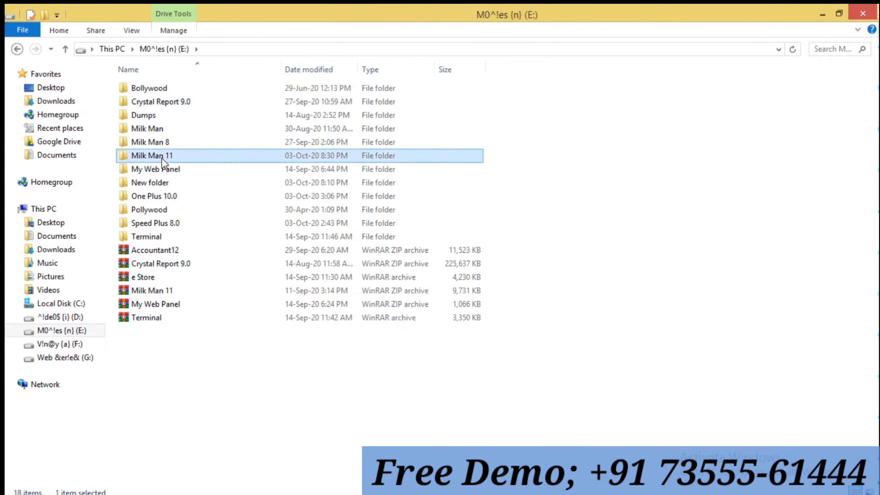
- Open the Buffalo Rates workbook from the Milk Man 11 folder
double_click(162, 156)
click(149, 294)
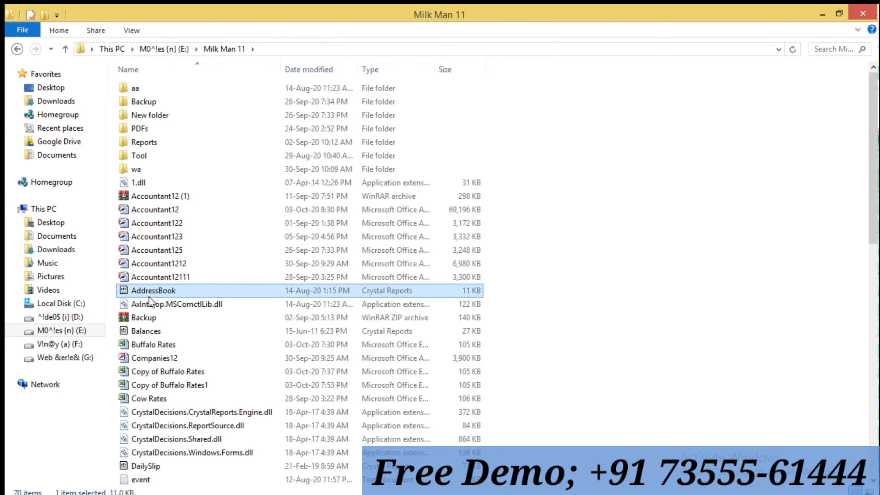
click(155, 345)
double_click(155, 345)
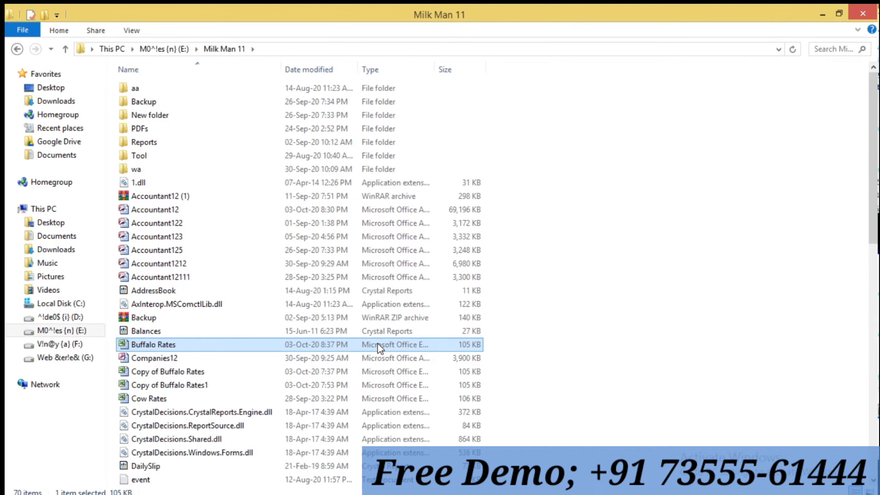
- Open the Copy of Buffalo Rates workbook as read-only
double_click(360, 371)
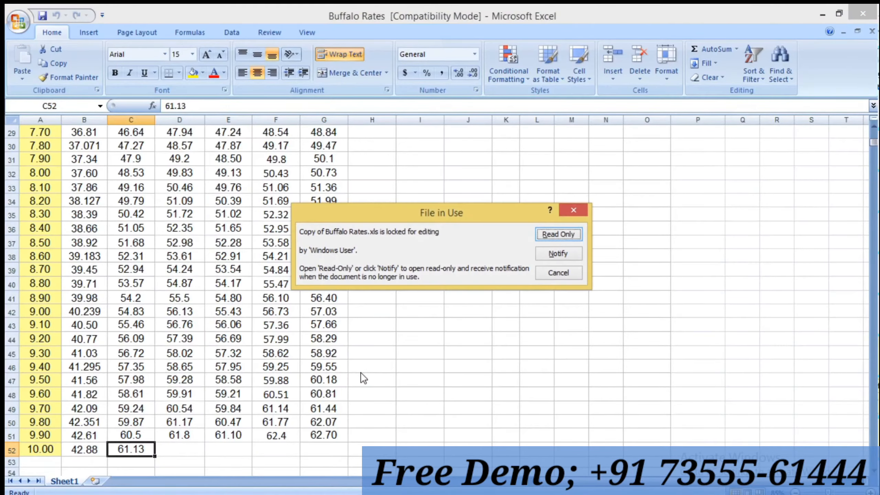
click(559, 234)
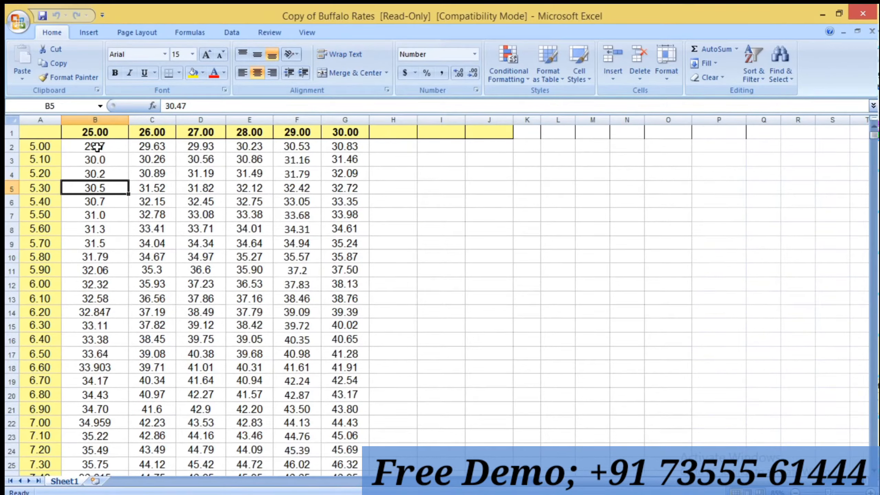
click(41, 149)
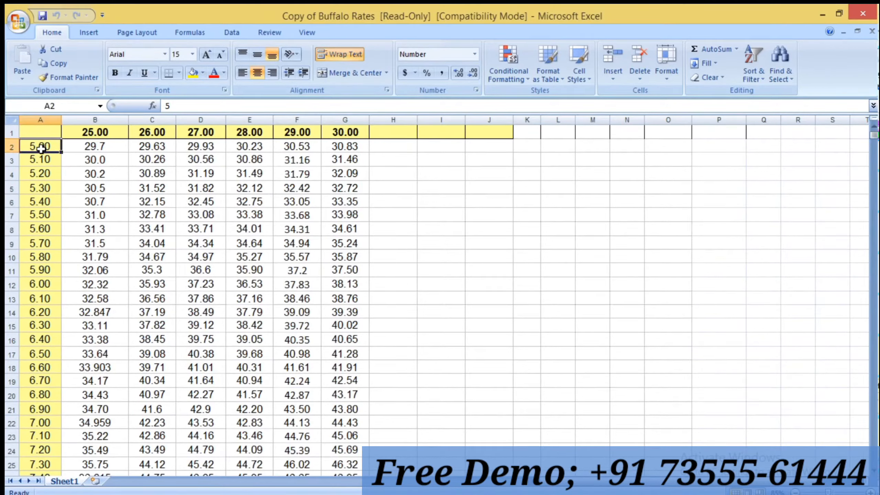
- Replace the first three column headings in B1 to D1 with 8.0, 8.10 and 8.20
click(92, 132)
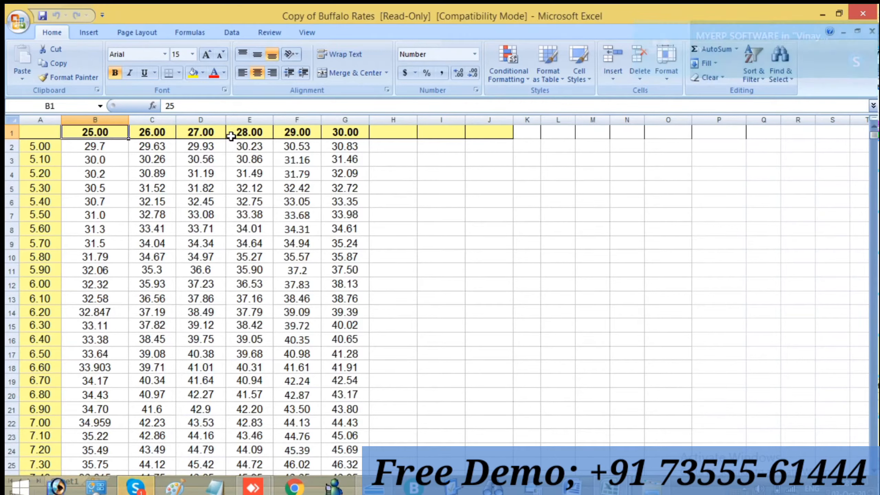
key(Delete)
text(8.0)
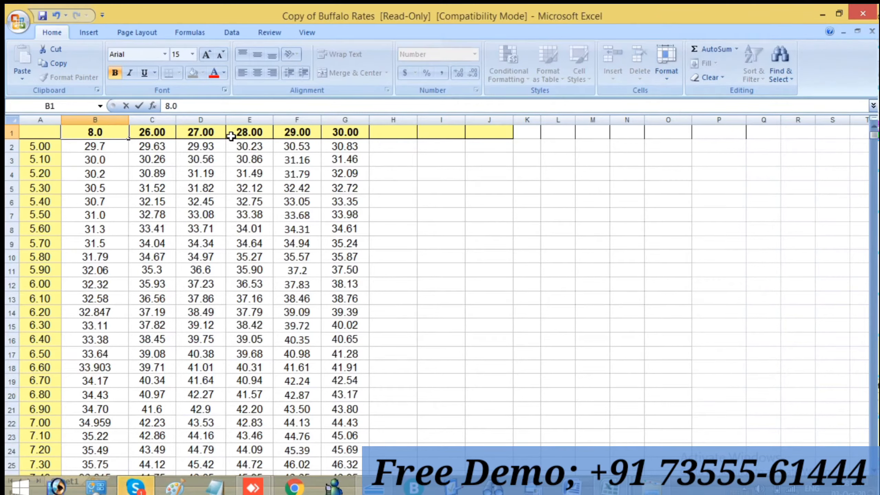
key(Tab)
key(Delete)
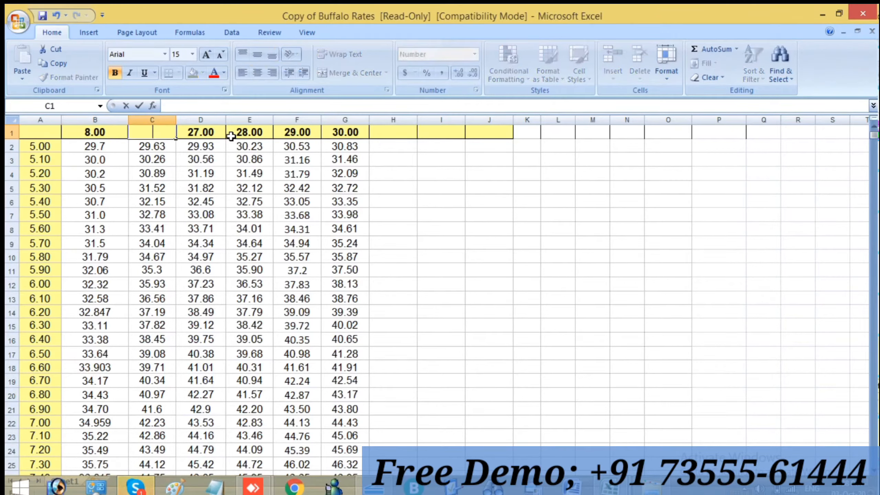
text(8.10)
key(Tab)
key(Delete)
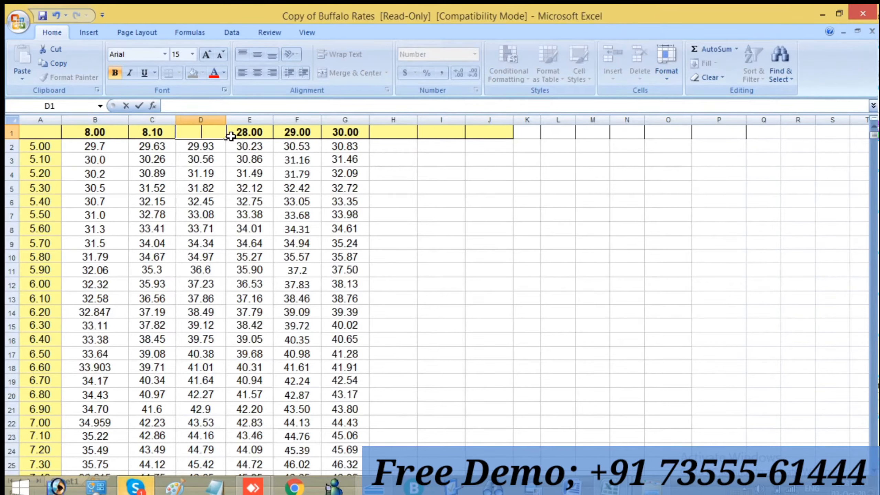
text(8.20)
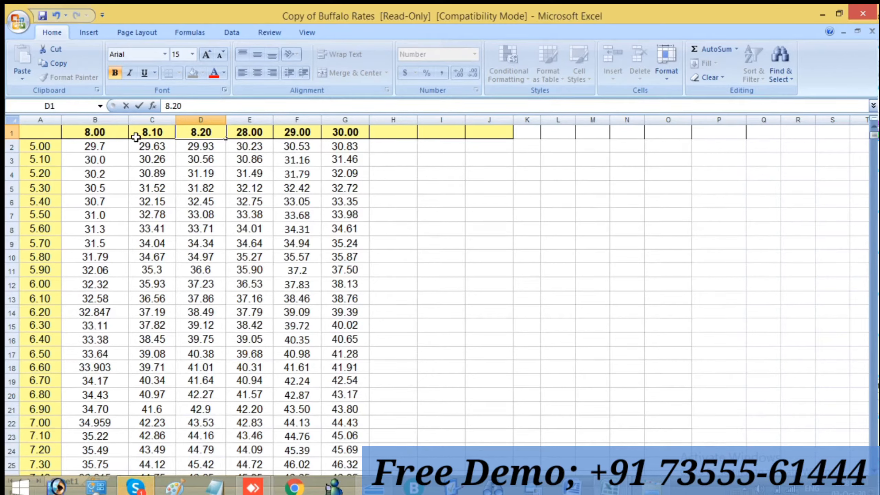
- Extend the heading series from B1:D1 across row 1 to 9.00 in L1
click(115, 131)
drag(115, 131, 203, 134)
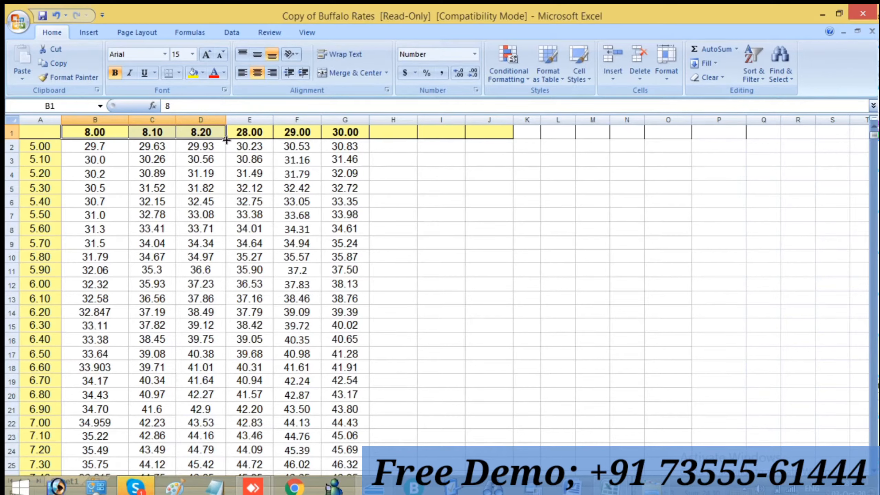
drag(226, 139, 565, 137)
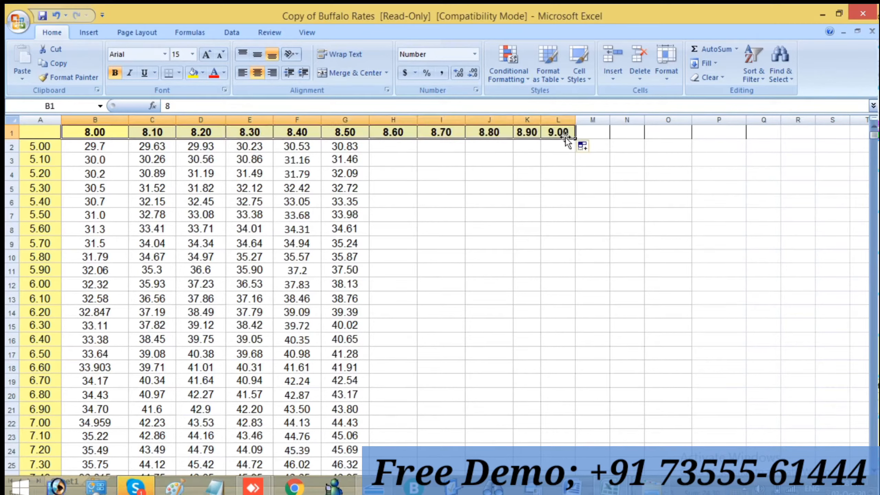
- Replace the first two row headings in A2 and A3 with 5.10 and 5.20
click(30, 145)
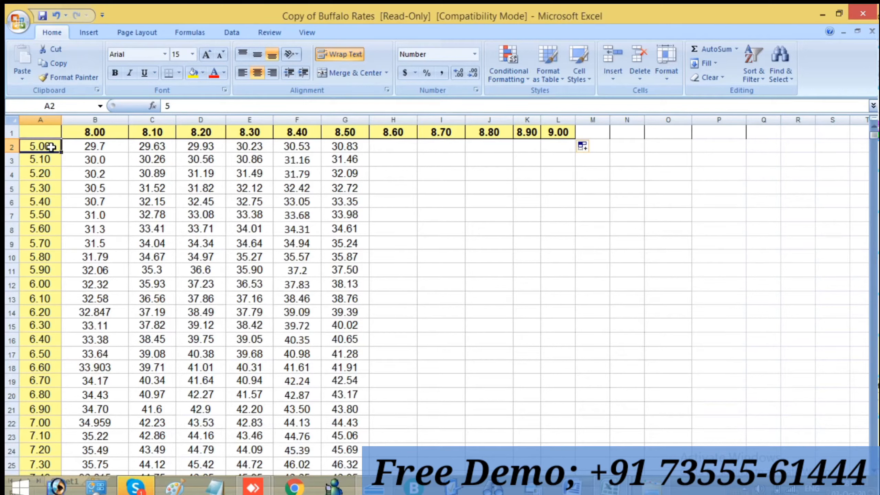
key(BackSpace)
text(5.50)
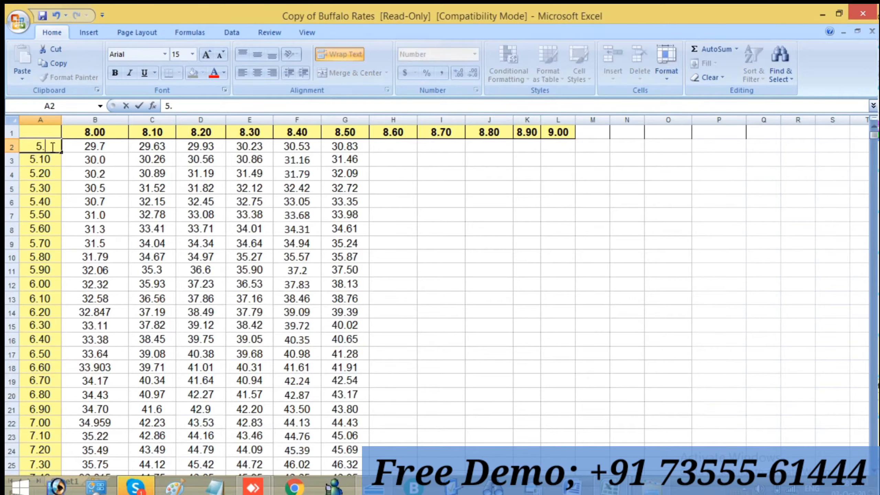
key(BackSpace)
key(BackSpace)
key(BackSpace)
key(BackSpace)
text(4)
key(BackSpace)
text(5.10)
key(Return)
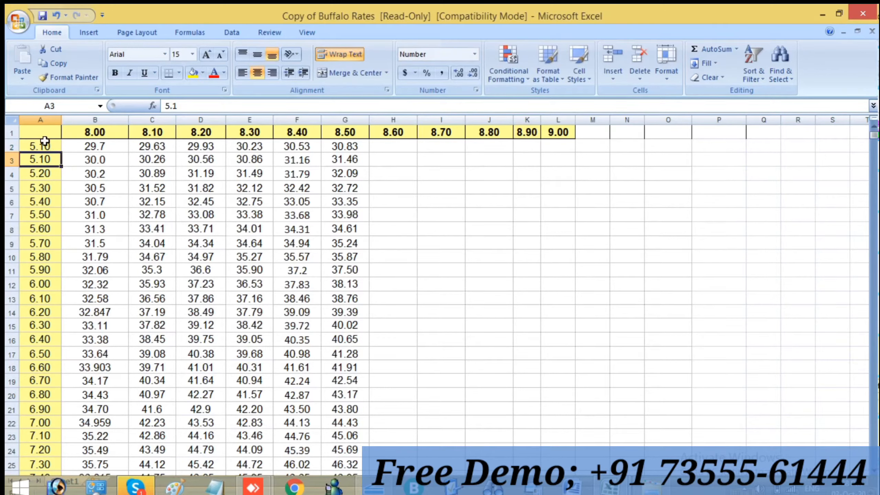
key(BackSpace)
text(5.20)
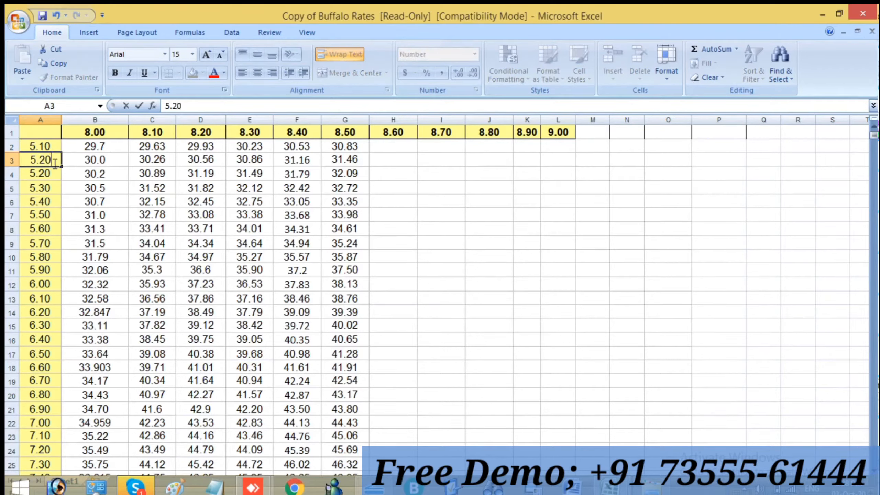
key(Return)
- Fill the 5.10, 5.20 series down column A to row 52, and clear the surplus heading in A52
drag(39, 144, 57, 452)
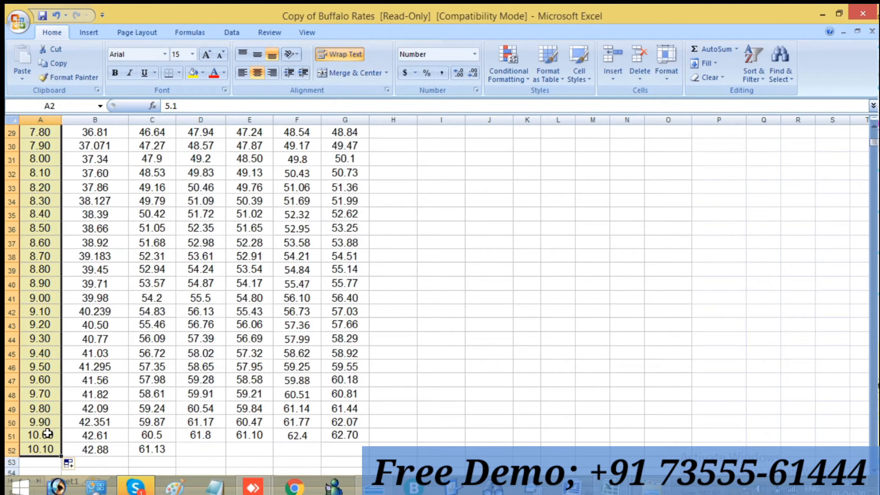
click(49, 449)
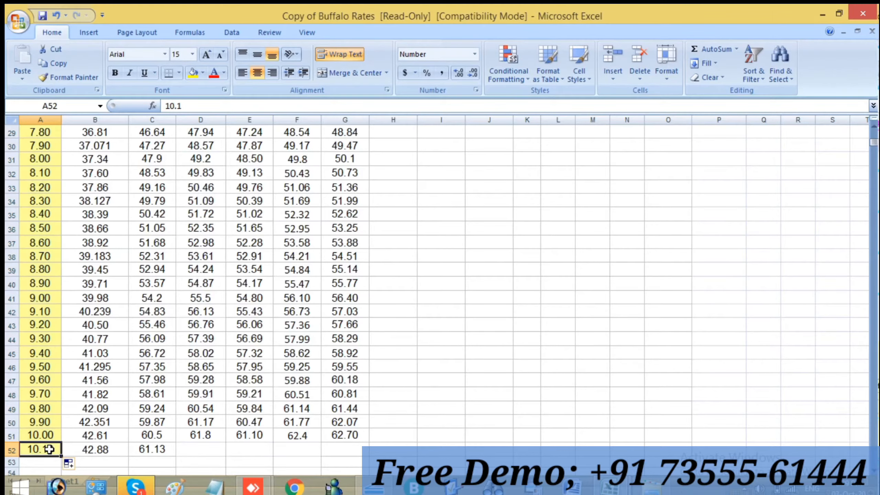
key(Delete)
- Review the row headings down column A from top to bottom
key(Up)
key(Up)
key(Up)
key(Up)
key(Up)
key(Up)
key(Up)
key(Up)
key(Up)
key(Up)
key(Up)
key(Up)
key(Up)
key(Up)
key(Up)
key(Up)
key(Up)
key(Up)
key(Up)
key(Up)
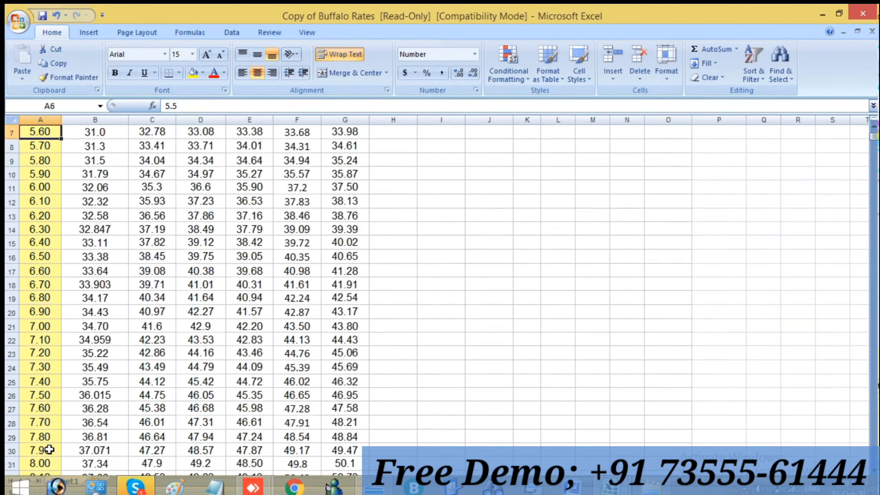
key(Down)
key(Down)
key(Down)
key(Down)
key(Down)
key(Down)
key(Down)
key(Down)
key(Down)
key(Down)
key(Down)
key(Down)
key(Down)
key(Down)
key(Down)
key(Down)
key(Down)
key(Down)
key(Down)
key(Down)
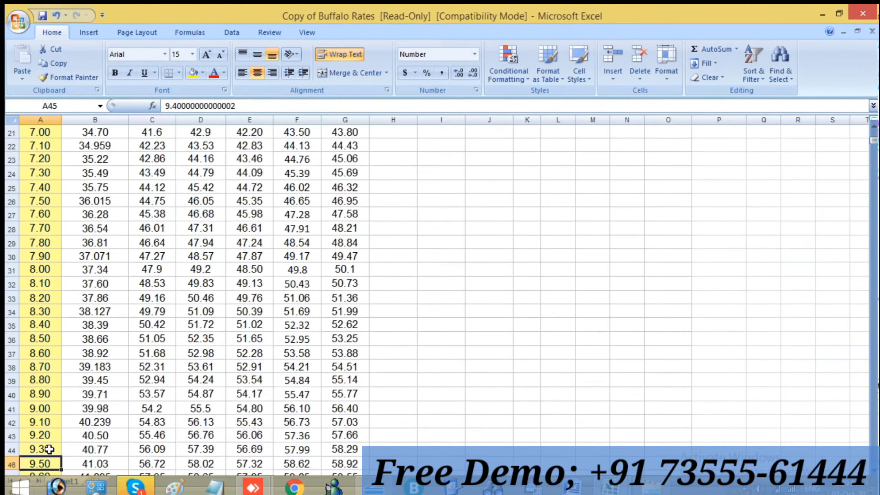
key(Up)
key(Up)
key(Up)
key(Up)
key(Up)
key(Up)
key(Up)
key(Up)
key(Up)
key(Up)
key(Up)
key(Up)
key(Up)
key(Up)
key(Up)
key(Up)
key(Up)
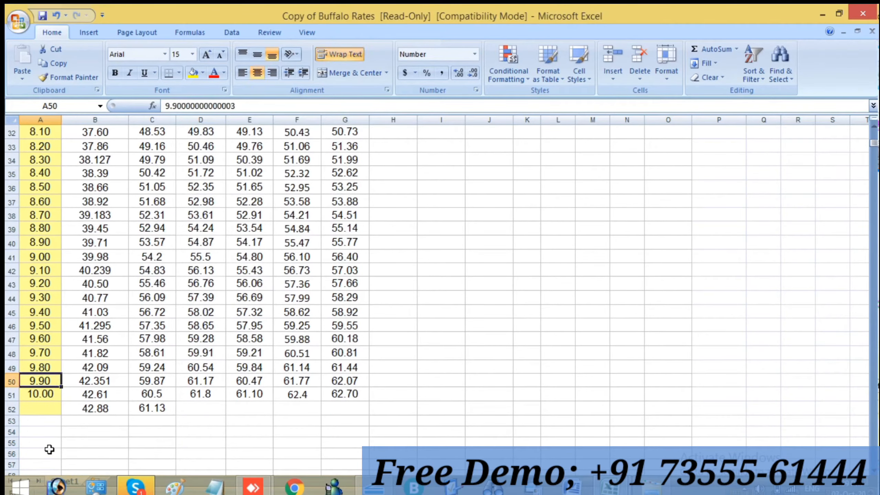
key(Up)
key(Up)
key(Up)
key(Up)
key(Up)
key(Up)
key(Up)
key(Up)
key(Up)
key(Up)
key(Up)
key(Up)
key(Up)
key(Up)
key(Up)
key(Up)
key(Up)
key(Up)
key(Up)
key(Up)
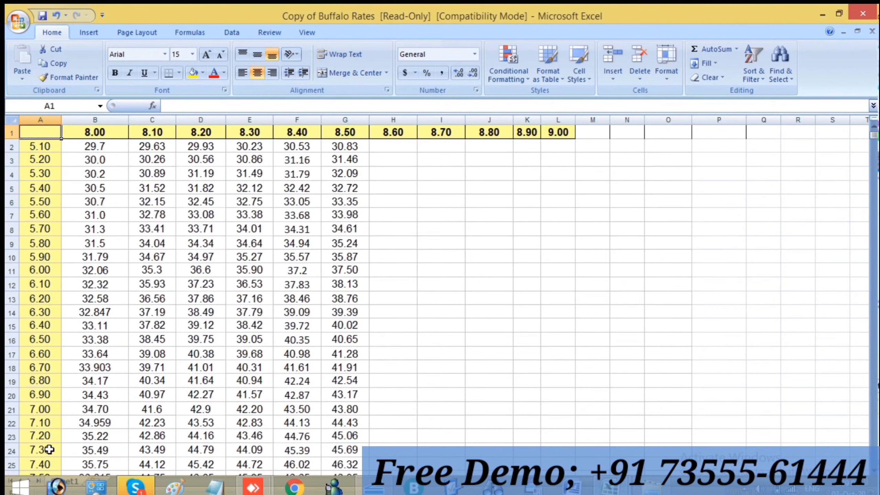
- Review the column headings across row 1
key(Right)
key(Left)
key(Down)
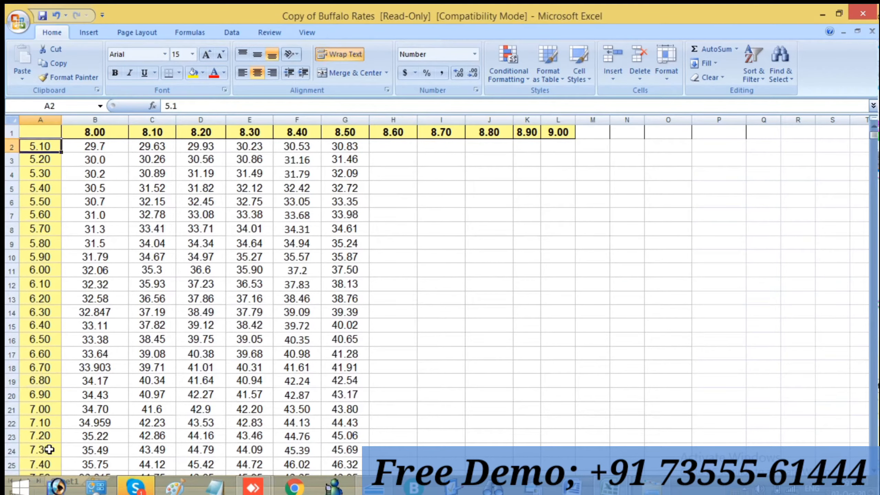
key(Up)
key(Right)
key(Right)
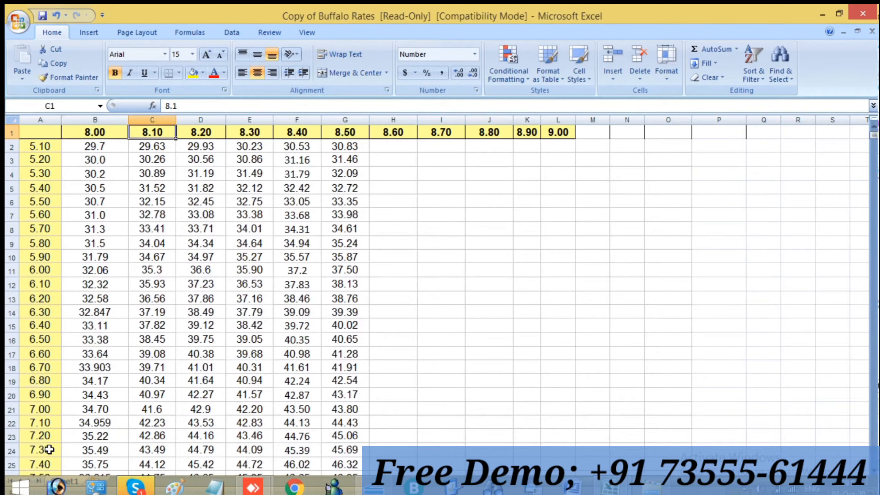
key(Right)
key(Right)
key(Right)
key(Right)
key(Right)
key(Right)
key(Right)
key(Right)
key(Right)
key(Left)
key(Left)
key(Left)
key(Left)
key(Left)
key(Left)
key(Left)
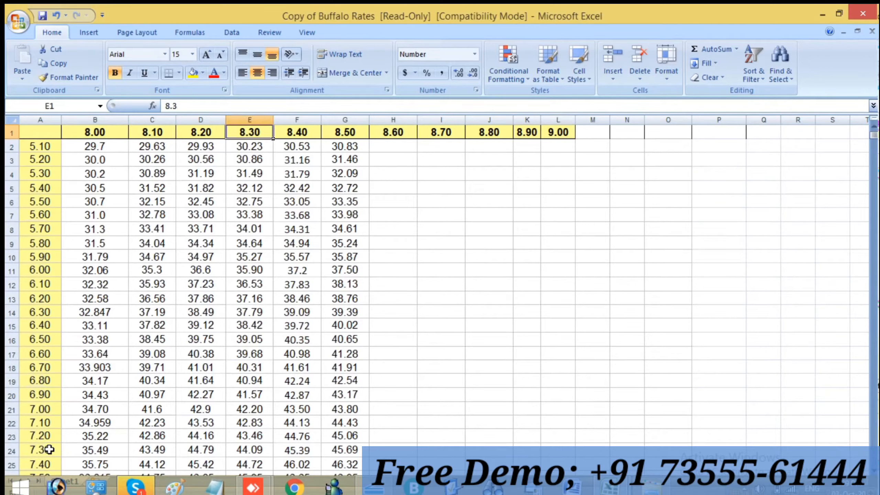
- Enter the rates 29.10, 29.40 and 29.7 in B2, B3 and B4 under the 8.00 heading
key(Down)
key(Left)
key(Left)
key(Left)
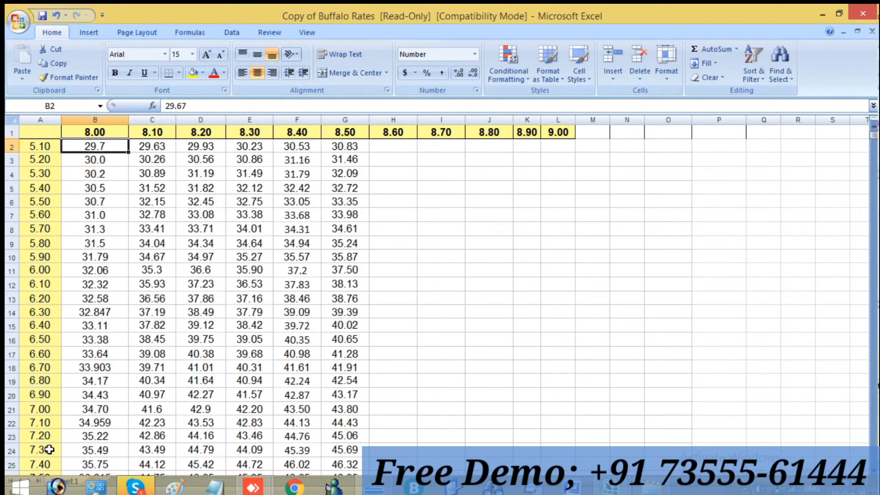
key(Delete)
text(30)
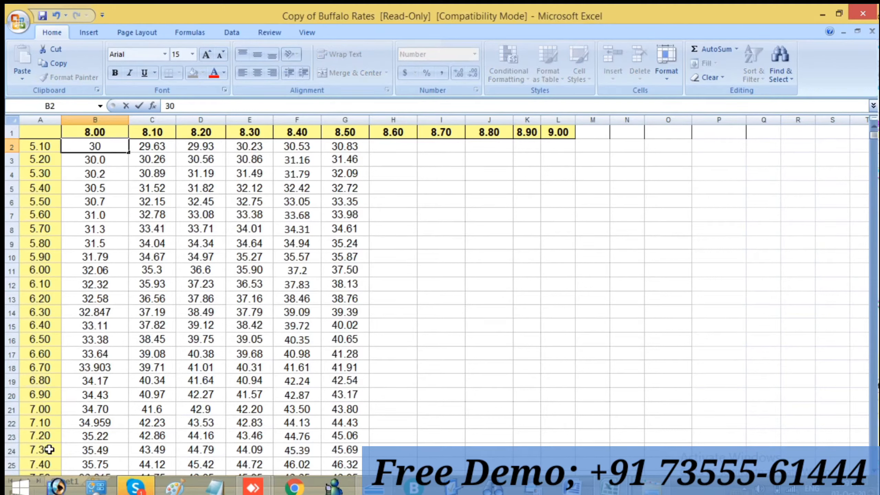
key(BackSpace)
key(BackSpace)
text(29.10)
key(Return)
key(Delete)
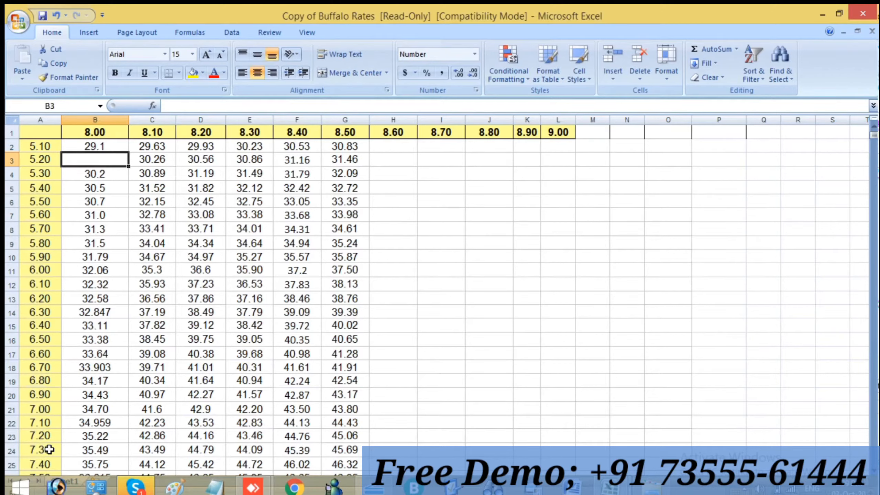
text(29.40)
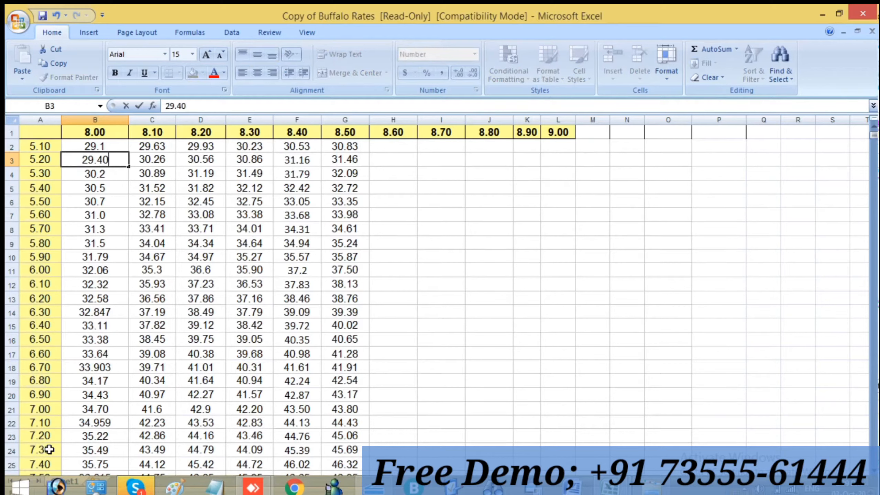
key(Return)
key(Delete)
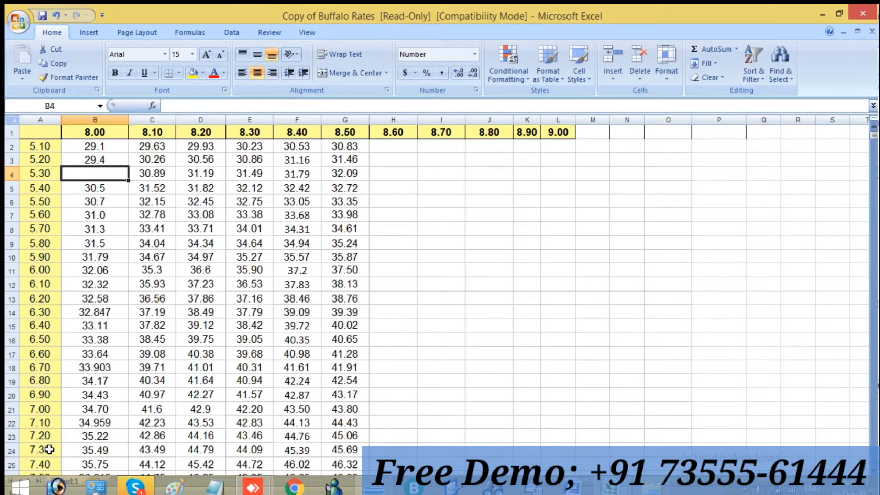
text(29.)
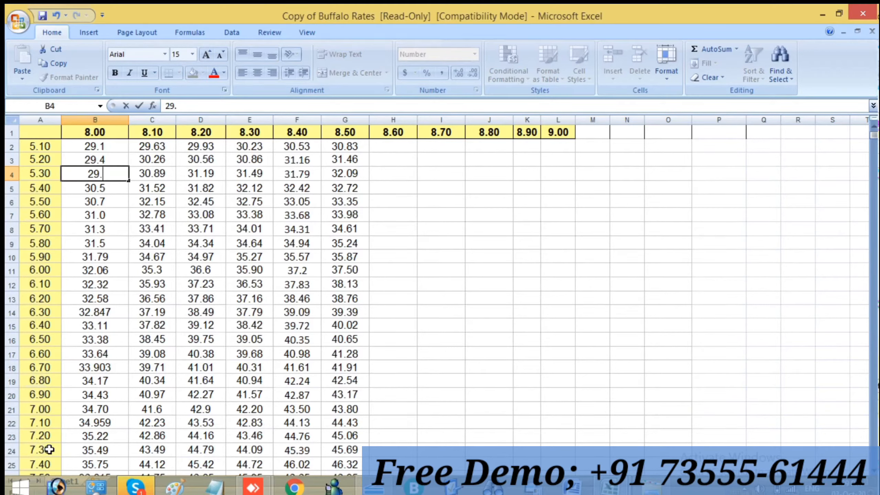
text(7)
key(Return)
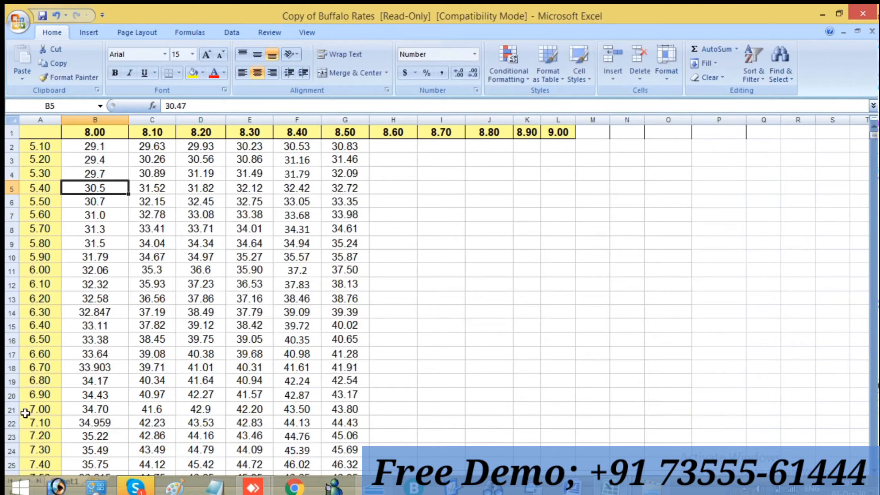
- Fill the 29.1, 29.4, 29.7 series down column B to row 51, and clear the leftover values in B52 and C52
drag(91, 146, 92, 172)
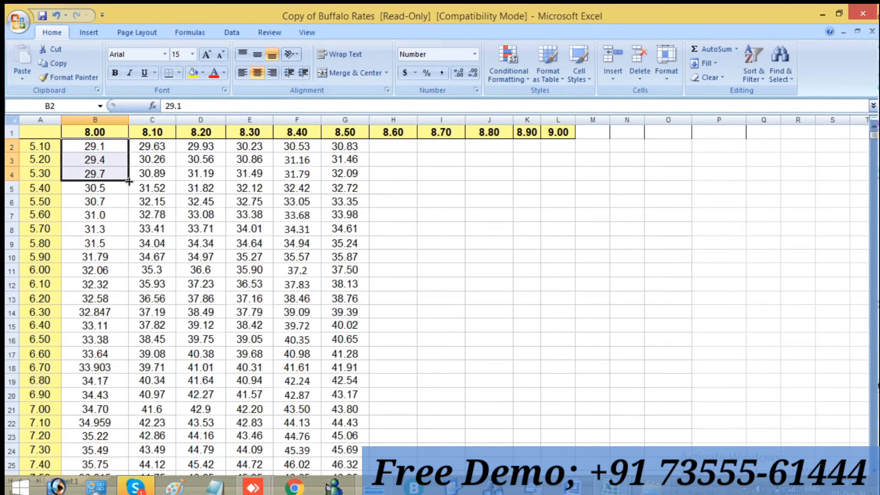
drag(129, 182, 113, 436)
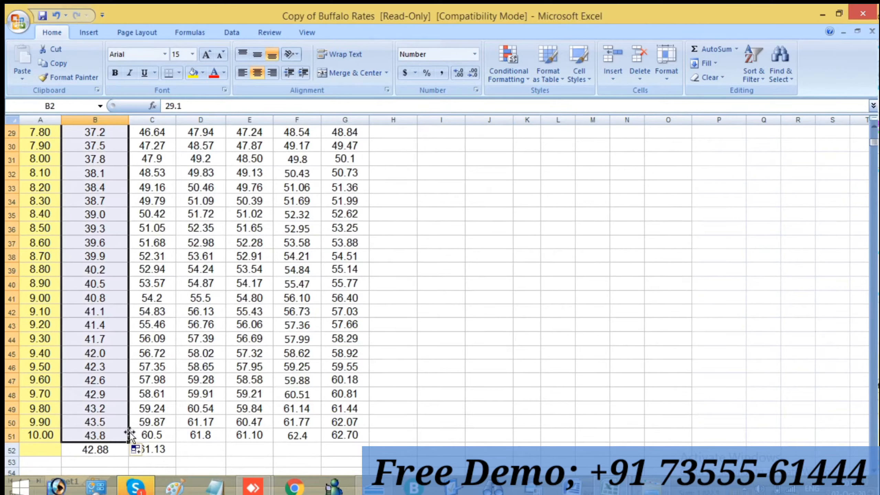
click(99, 450)
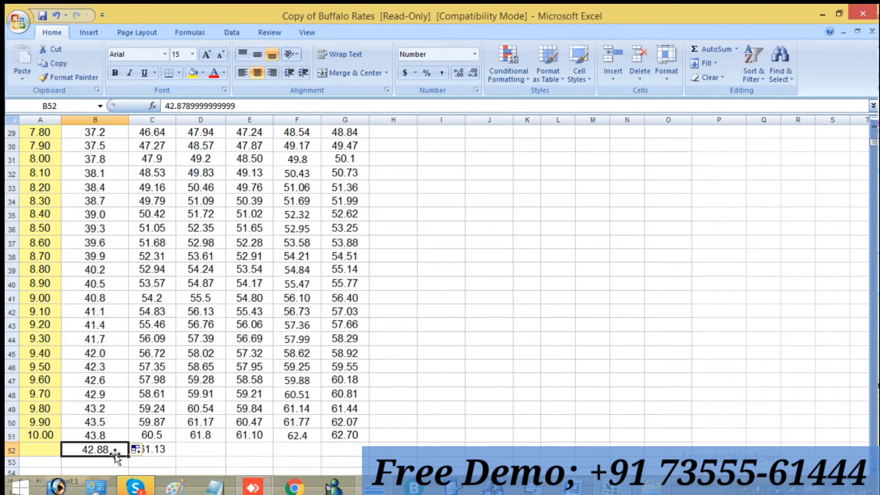
key(Delete)
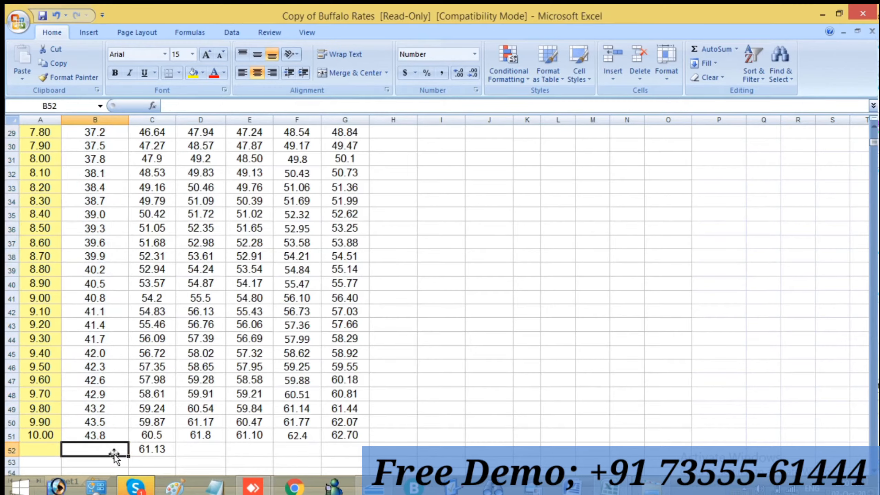
click(156, 450)
key(Delete)
- Review the filled rates down the 8.00 column
key(Up)
key(Up)
key(Up)
key(Up)
key(Up)
key(Up)
key(Up)
key(Up)
key(Up)
key(Up)
key(Up)
key(Up)
key(Up)
key(Up)
key(Up)
key(Up)
key(Up)
key(Up)
key(Up)
key(Up)
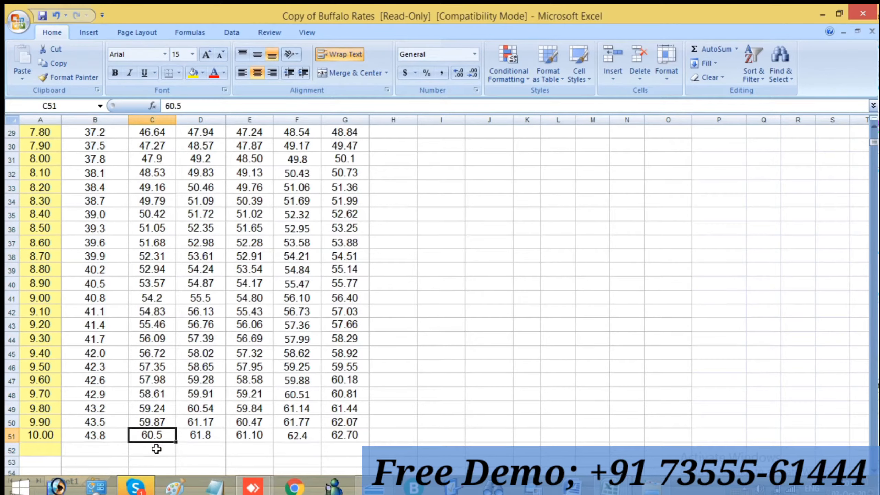
key(Down)
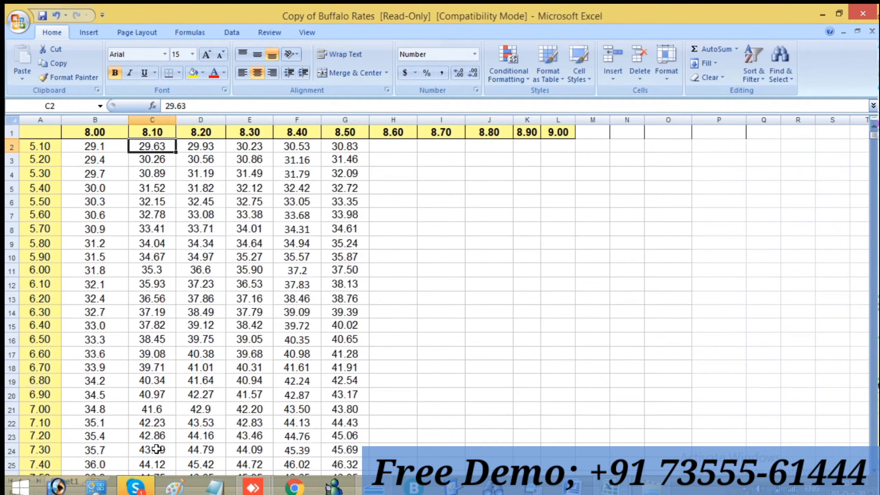
key(Left)
key(Down)
key(Down)
key(Down)
key(Down)
key(Down)
key(Down)
key(Down)
key(Down)
key(Down)
key(Down)
key(Down)
key(Down)
key(Down)
key(Down)
key(Down)
key(Down)
key(Down)
key(Down)
key(Down)
key(Down)
key(Down)
key(Down)
key(Down)
key(Down)
key(Down)
key(Down)
key(Down)
key(Down)
key(Down)
key(Down)
key(Down)
key(Down)
key(Down)
key(Down)
key(Down)
key(Down)
key(Down)
key(Down)
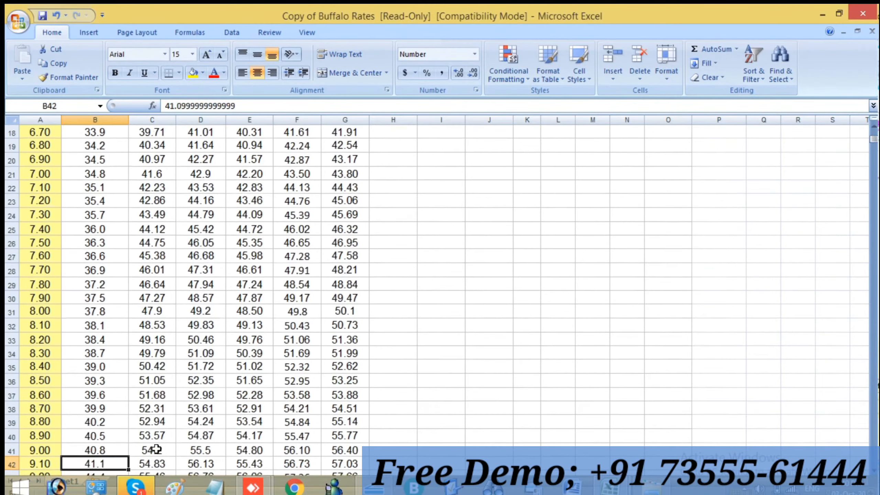
- Enter the rates 29.20, 29.60 and 29.90 in C2, C3 and C4 under the 8.10 heading
key(Up)
key(Up)
key(Up)
key(Up)
key(Up)
key(Right)
key(Up)
key(Up)
key(Up)
key(Up)
key(Up)
key(Up)
key(Up)
key(Up)
key(Up)
key(Up)
key(Up)
key(Up)
key(Up)
key(Up)
key(Up)
key(Up)
key(Up)
key(Up)
key(Up)
key(Up)
key(Up)
key(Up)
key(Up)
key(Up)
key(Up)
key(Up)
key(Up)
key(Up)
key(Up)
key(Up)
key(Up)
key(Down)
key(Delete)
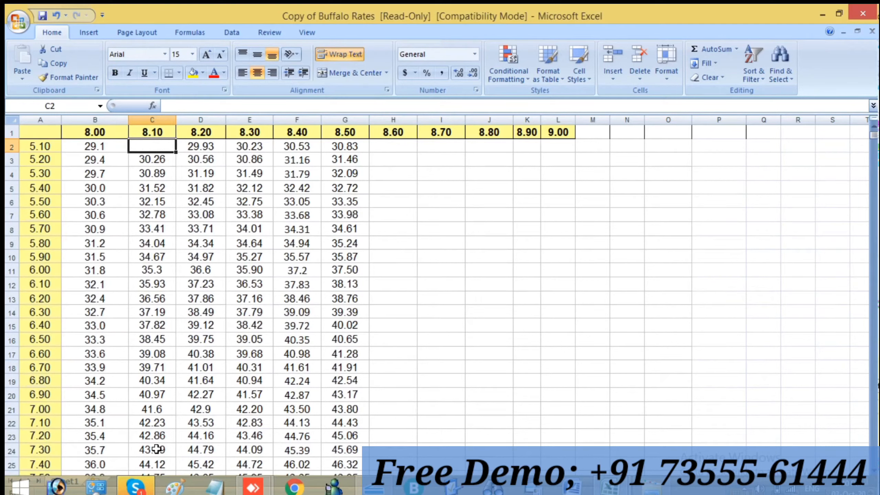
text(29.20)
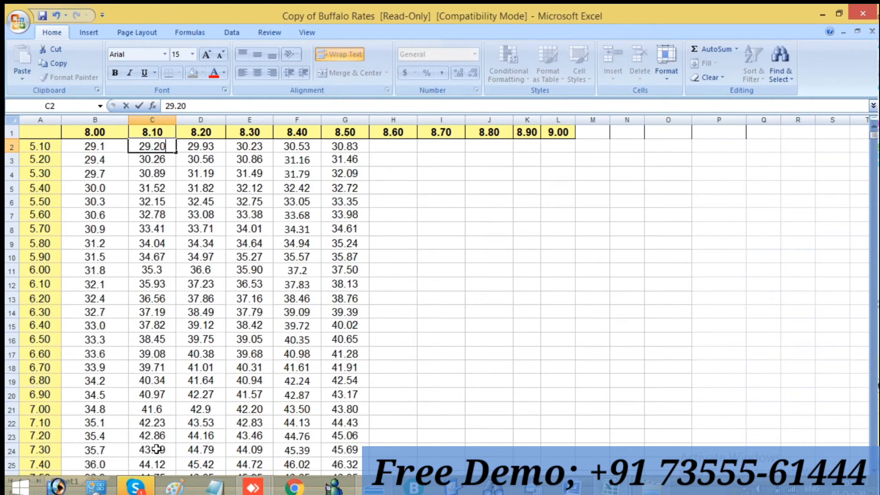
key(Return)
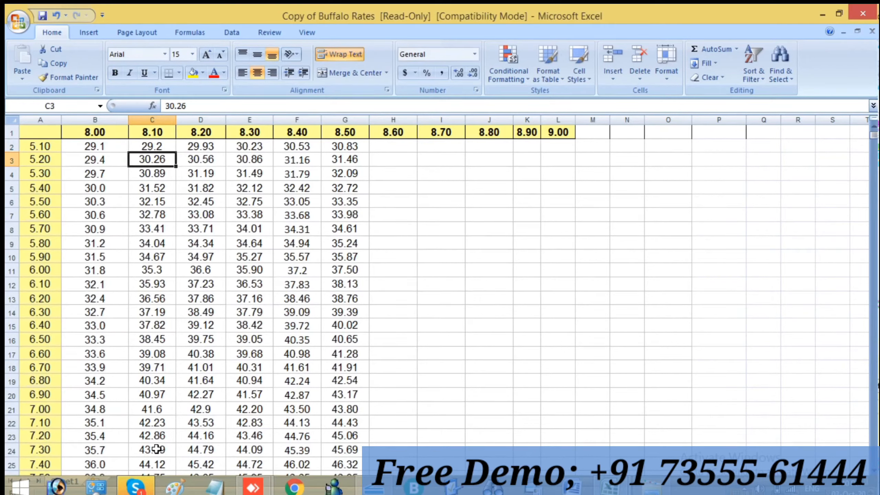
key(BackSpace)
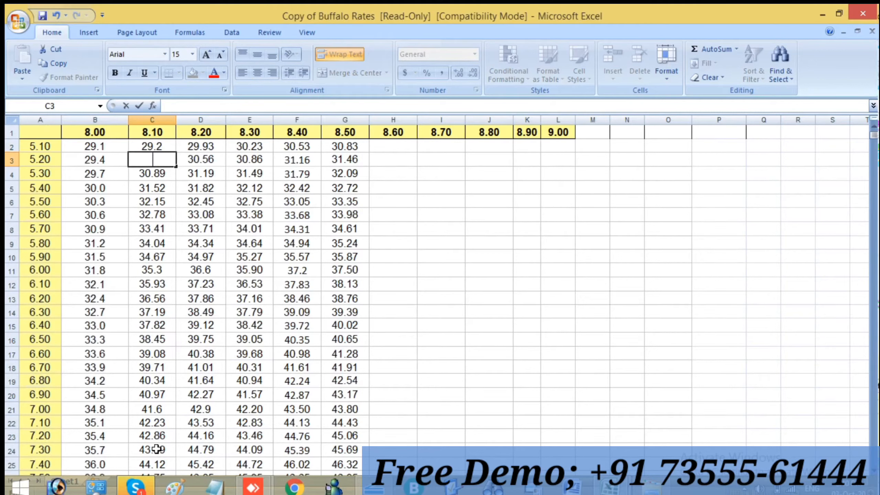
text(29.60)
key(Return)
key(Delete)
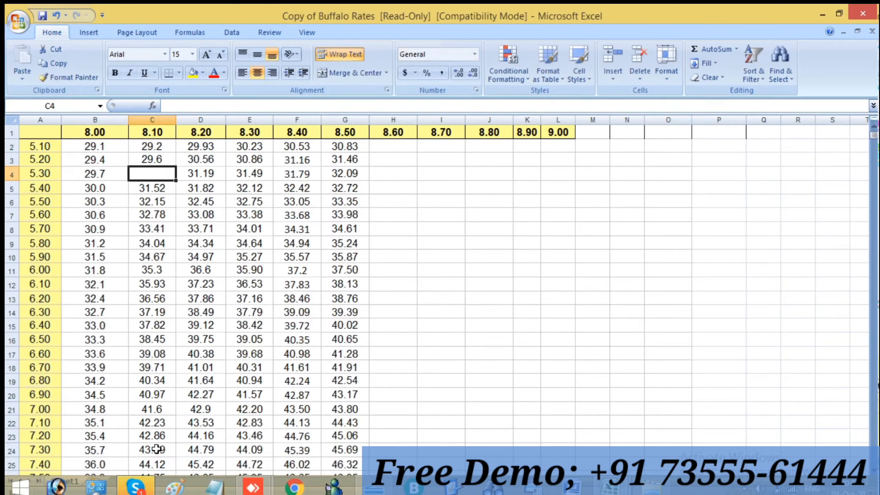
text(29.90)
key(Return)
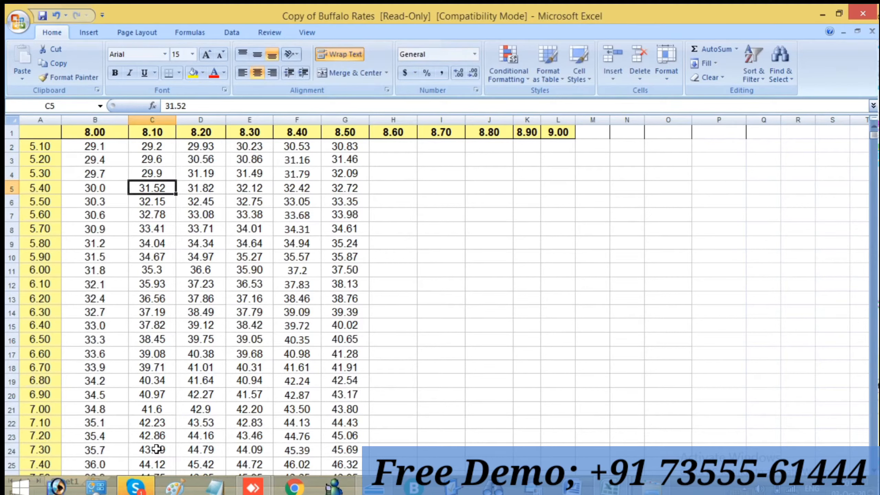
- Fill the C2:C4 rate series down column C to row 51, and format the filled cells as Number with 1 decimal place
drag(148, 147, 151, 186)
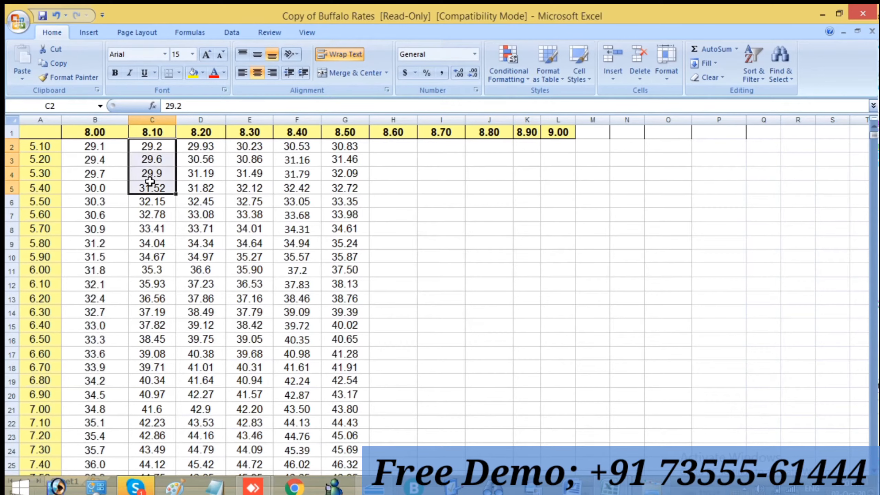
drag(149, 152, 175, 451)
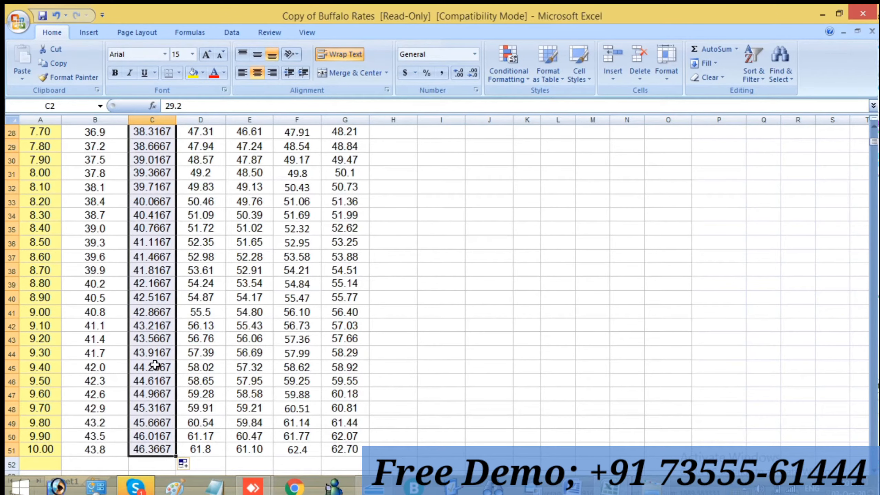
right_click(151, 344)
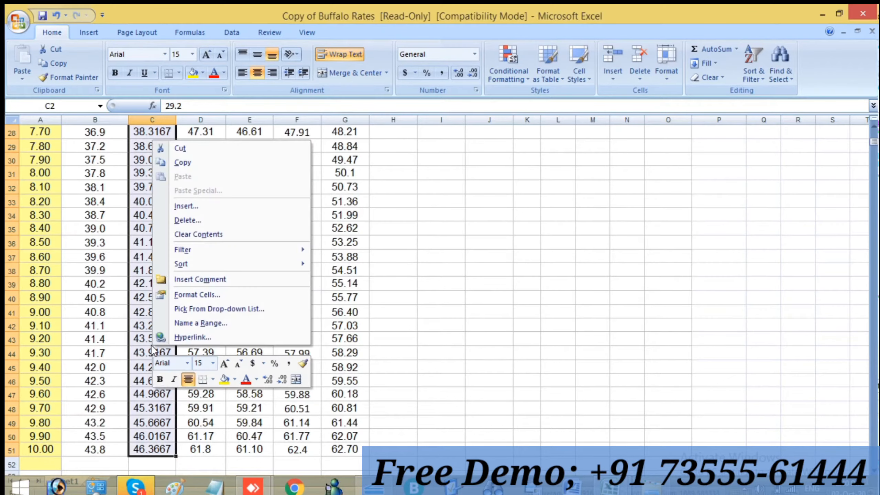
click(173, 295)
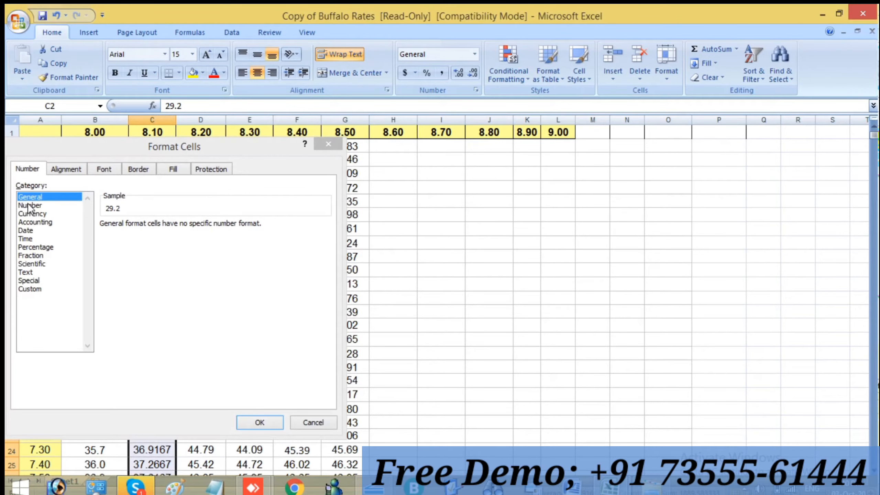
click(30, 206)
click(184, 229)
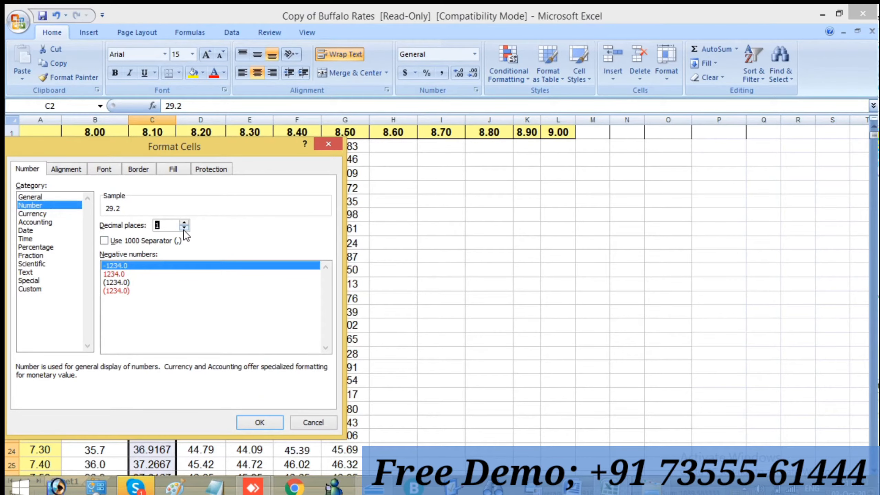
click(244, 425)
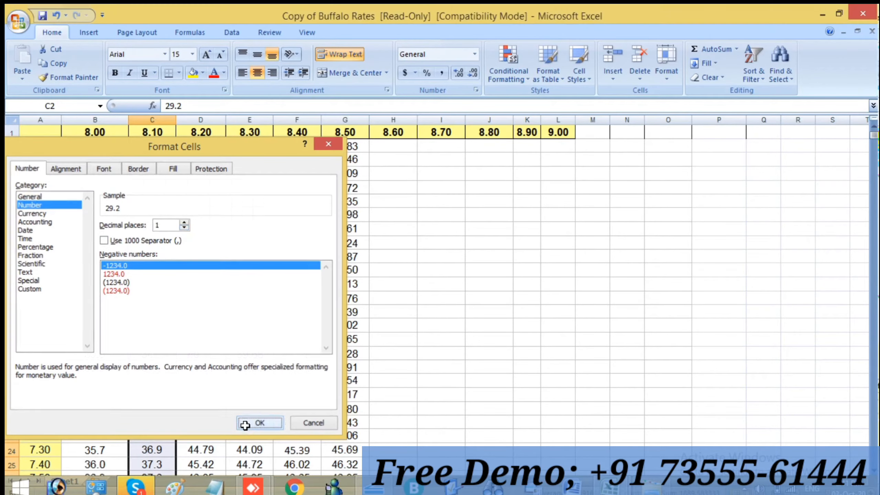
- Review the formatted rates down the 8.10 column
click(150, 325)
key(Down)
key(Down)
key(Down)
key(Down)
key(Down)
key(Down)
key(Down)
key(Down)
key(Down)
key(Down)
key(Down)
key(Down)
key(Down)
key(Down)
key(Down)
key(Down)
key(Down)
key(Down)
key(Down)
key(Down)
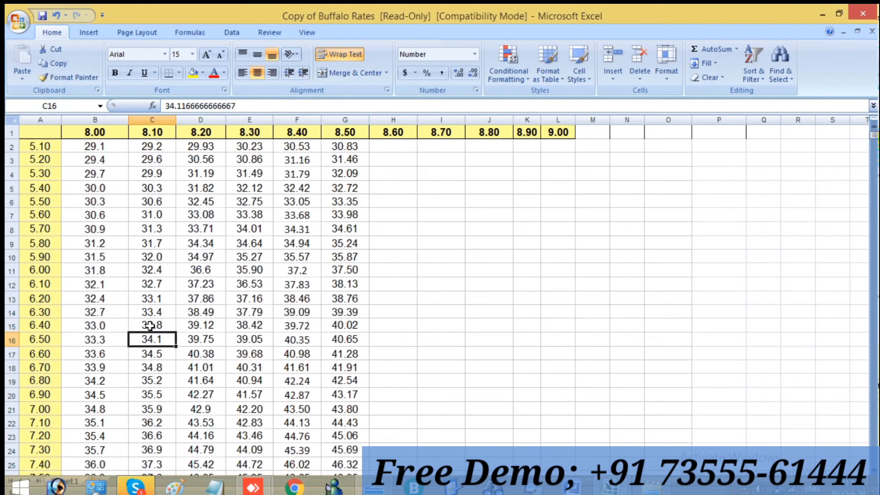
- Check the remaining 8.10 rates down to the 10.00 row at the end of the table
key(Down)
key(Down)
key(Down)
key(Down)
key(Down)
key(Down)
key(Down)
key(Down)
key(Down)
key(Down)
key(Down)
key(Down)
key(Down)
key(Down)
key(Down)
key(Down)
key(Down)
key(Down)
key(Down)
key(Down)
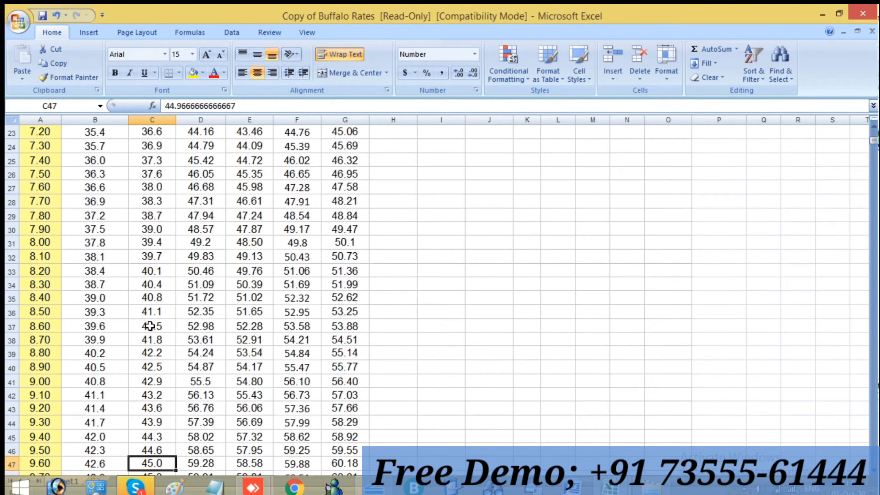
key(Up)
key(Up)
key(Up)
key(Up)
key(Up)
key(Up)
key(Up)
key(Up)
key(Up)
key(Up)
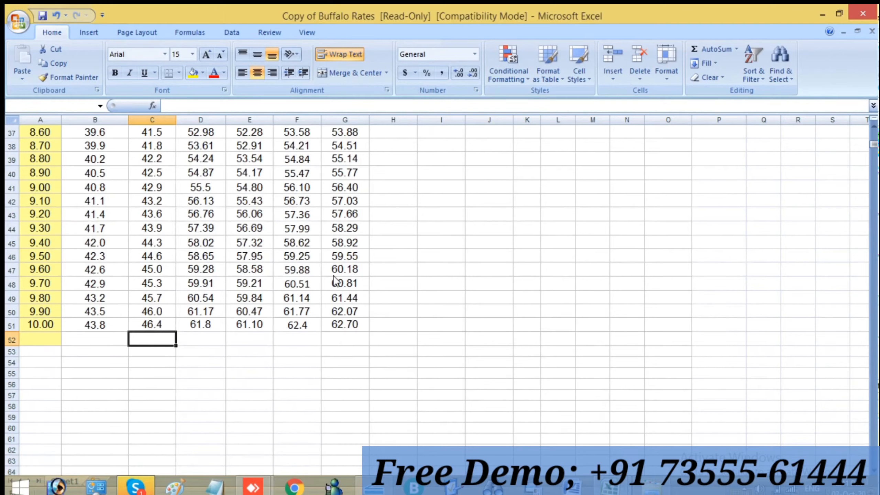
- Save the read-only workbook as Copy of Copy of Buffalo Rates123 and close the open workbooks
click(43, 15)
click(443, 293)
click(265, 227)
text(123)
key(ctrl+a)
key(Return)
click(868, 13)
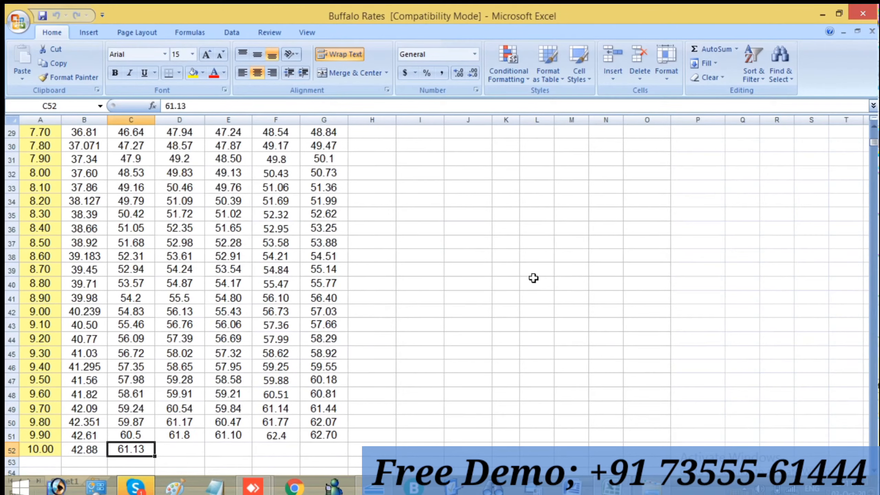
click(863, 13)
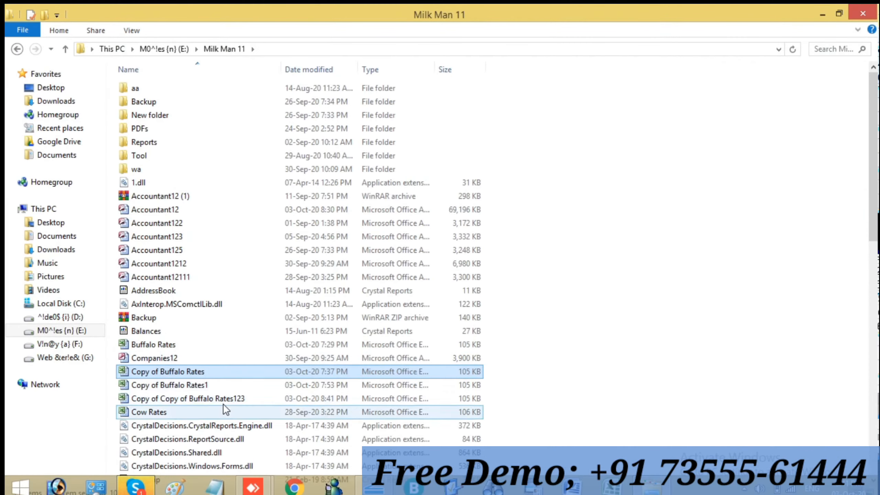
- Find the saved rates copy in the Milk Man 11 folder and launch the MilkDiaryManagement application from there
click(236, 398)
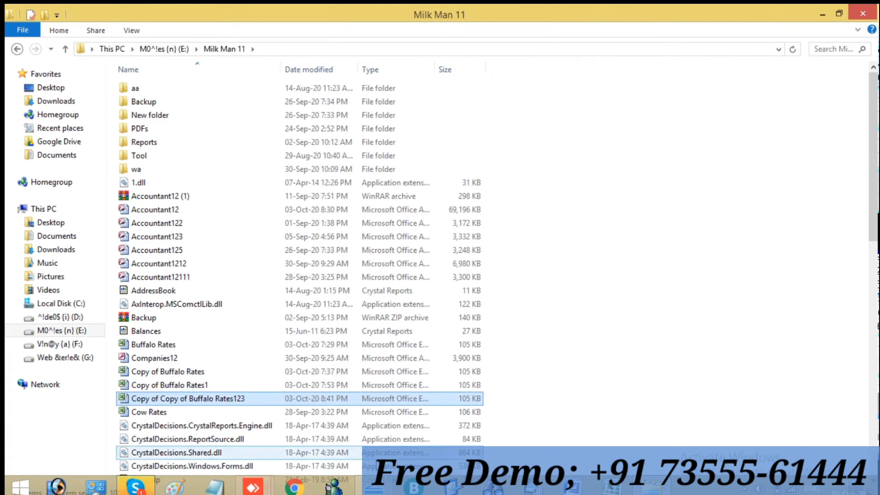
click(239, 450)
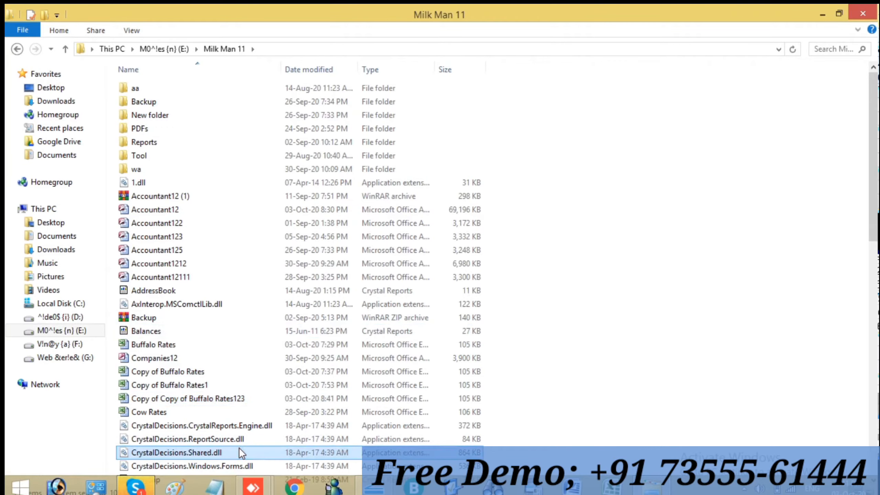
key(m)
key(Down)
key(Down)
key(Down)
key(Down)
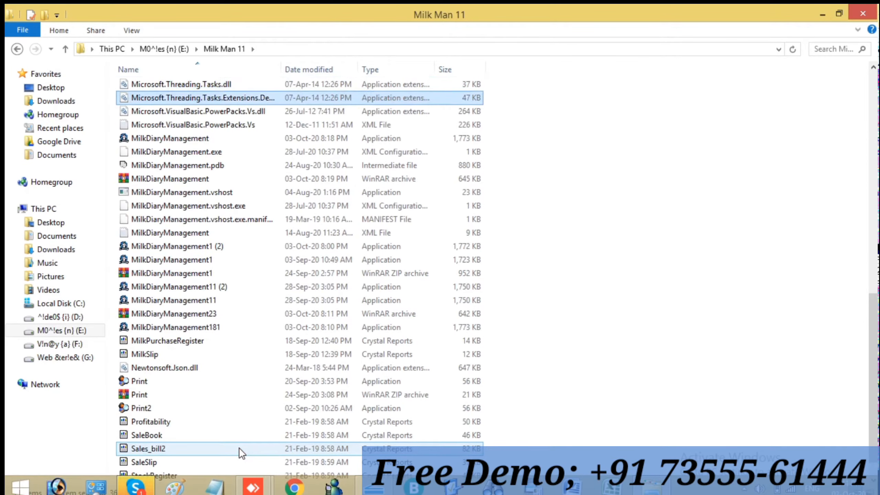
key(Return)
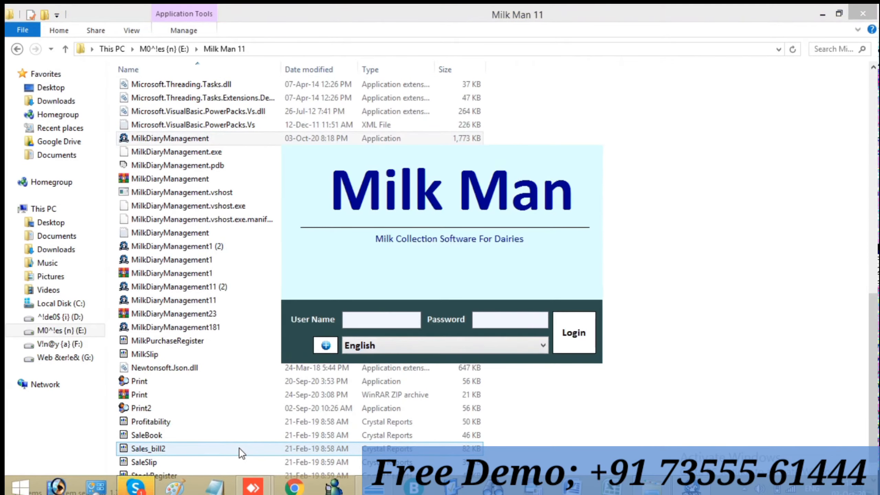
- Log in to Milk Man with the user name and account password, keeping English as the language
text(1)
key(Tab)
text(1)
click(365, 342)
click(365, 342)
click(365, 343)
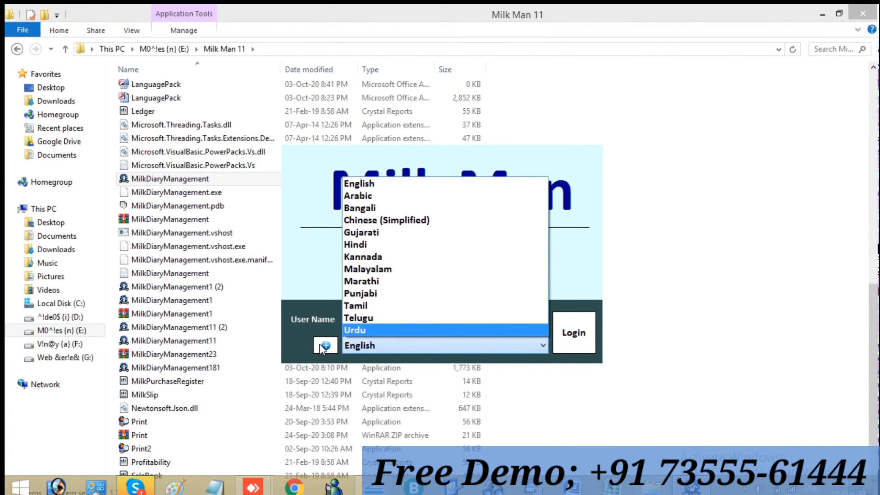
click(572, 335)
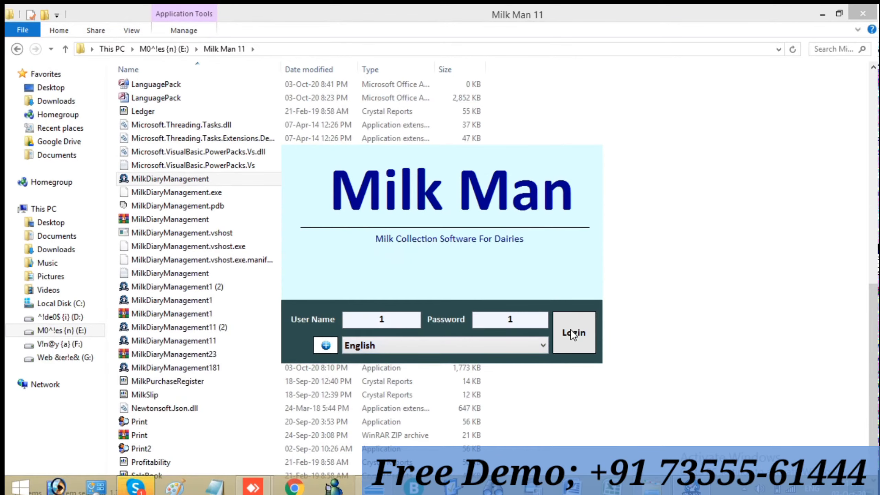
click(573, 334)
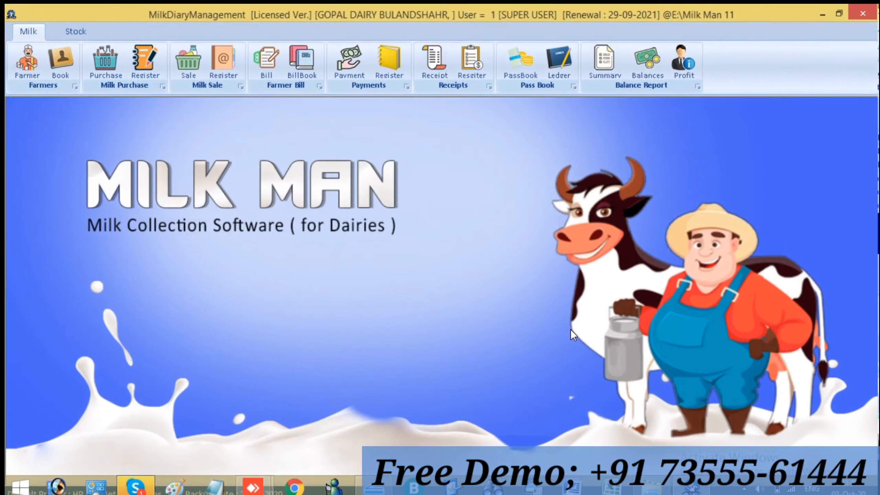
- Open the Settings form and set the input method to FAT/SNF
click(70, 33)
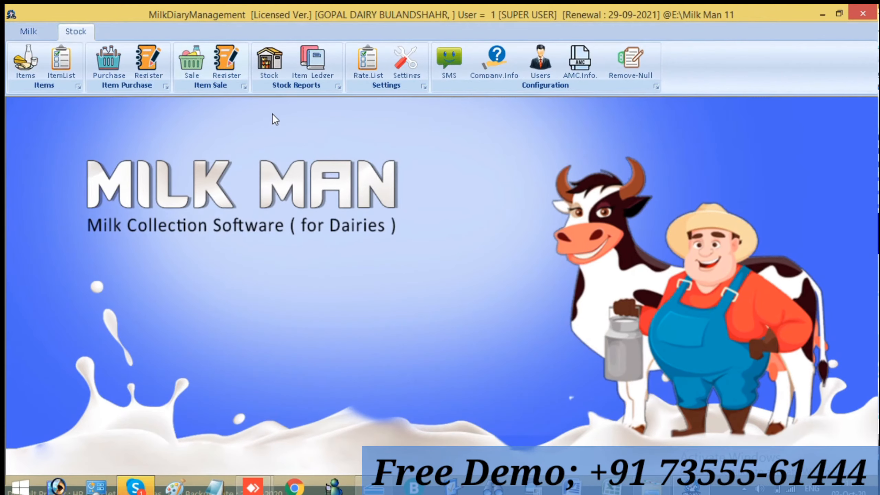
click(403, 66)
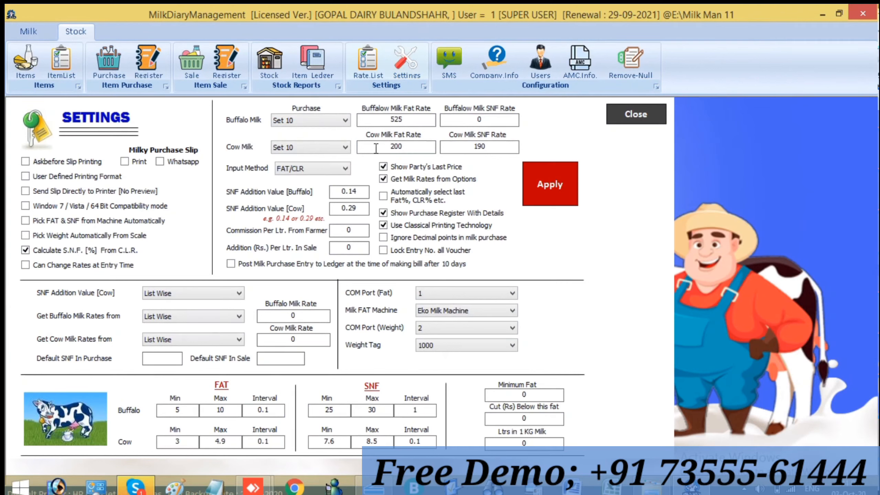
click(306, 170)
click(299, 183)
- Set the buffalo minimum FAT to 5.10 and the buffalo SNF range to 8 minimum and 9 maximum, and apply the settings
text(.10)
click(273, 410)
click(335, 411)
key(BackSpace)
key(BackSpace)
text(8)
click(390, 413)
key(BackSpace)
key(BackSpace)
text(9)
click(553, 196)
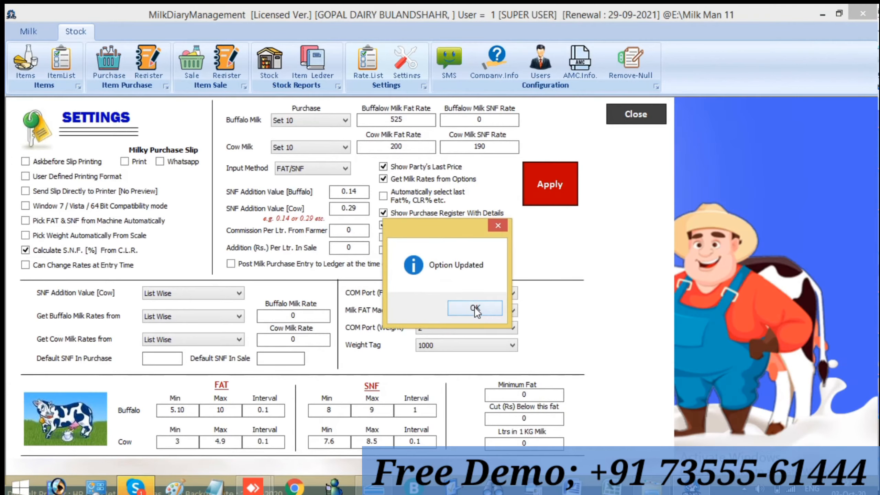
click(475, 308)
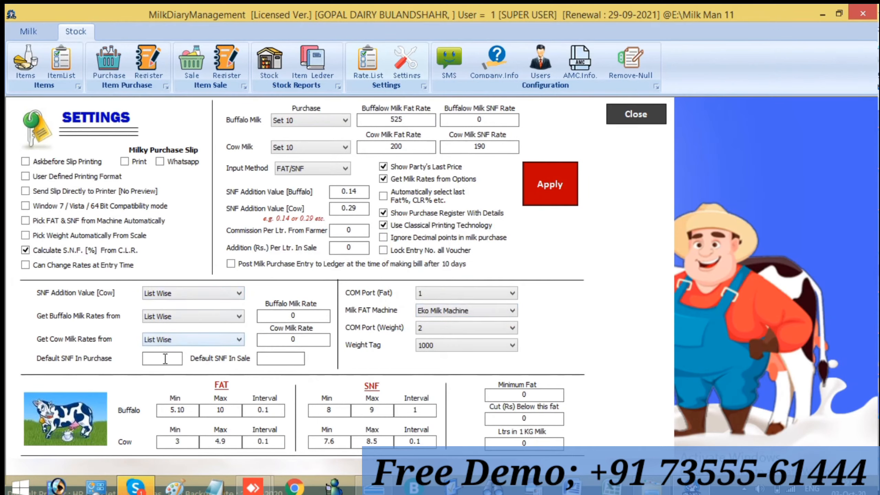
- Check the options for the SNF Addition Value [Cow] setting and keep List Wise
click(169, 298)
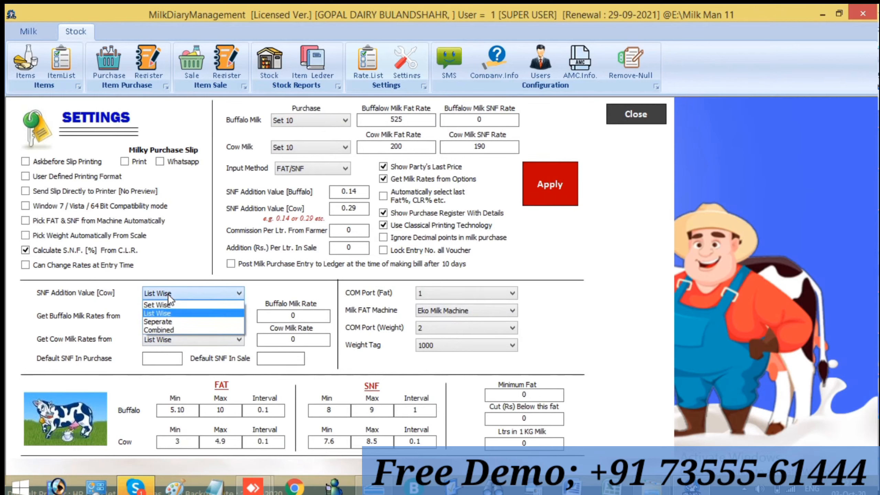
click(169, 296)
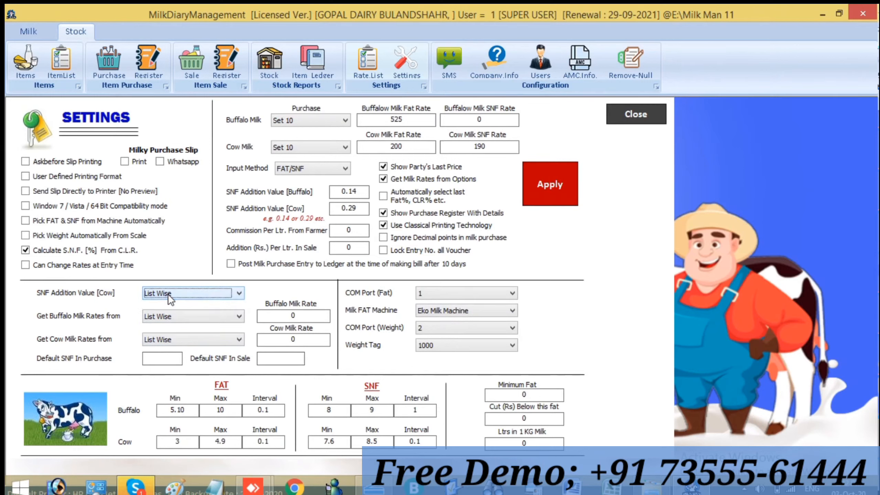